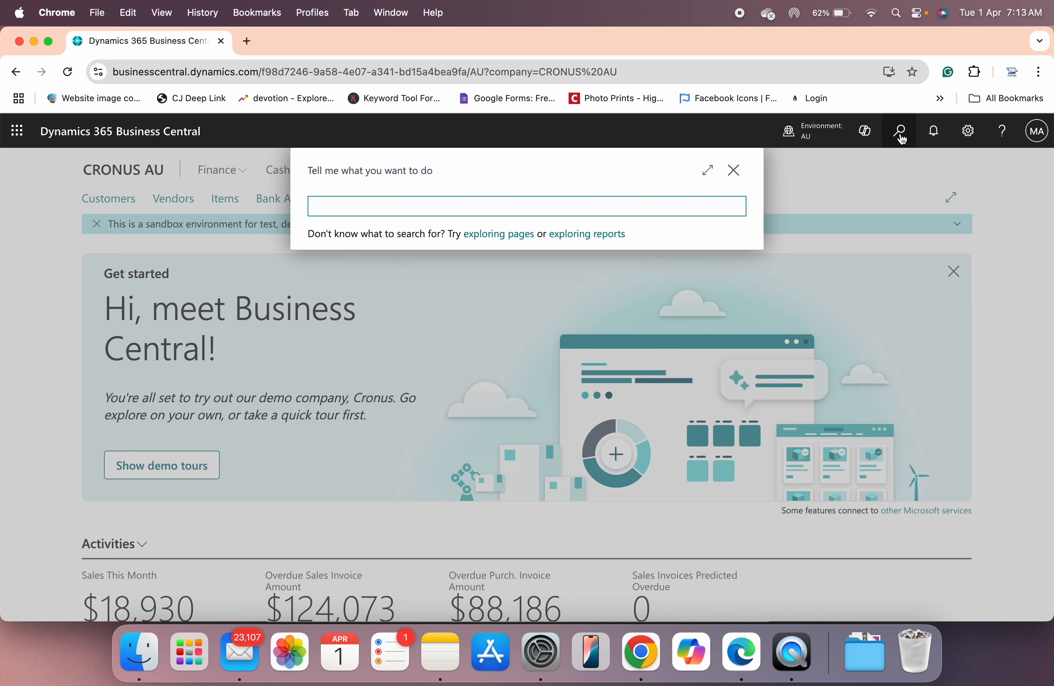
# Search for "profiler sc" and open the Profiler Schedules page
pyautogui.write('prof')
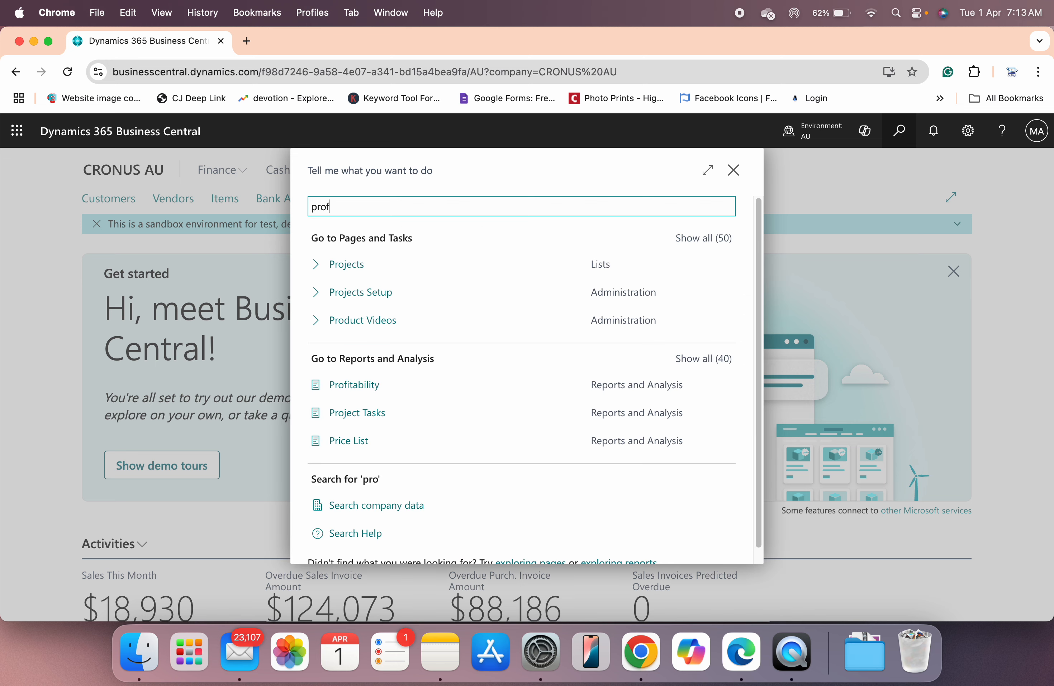
pyautogui.write('iler sc')
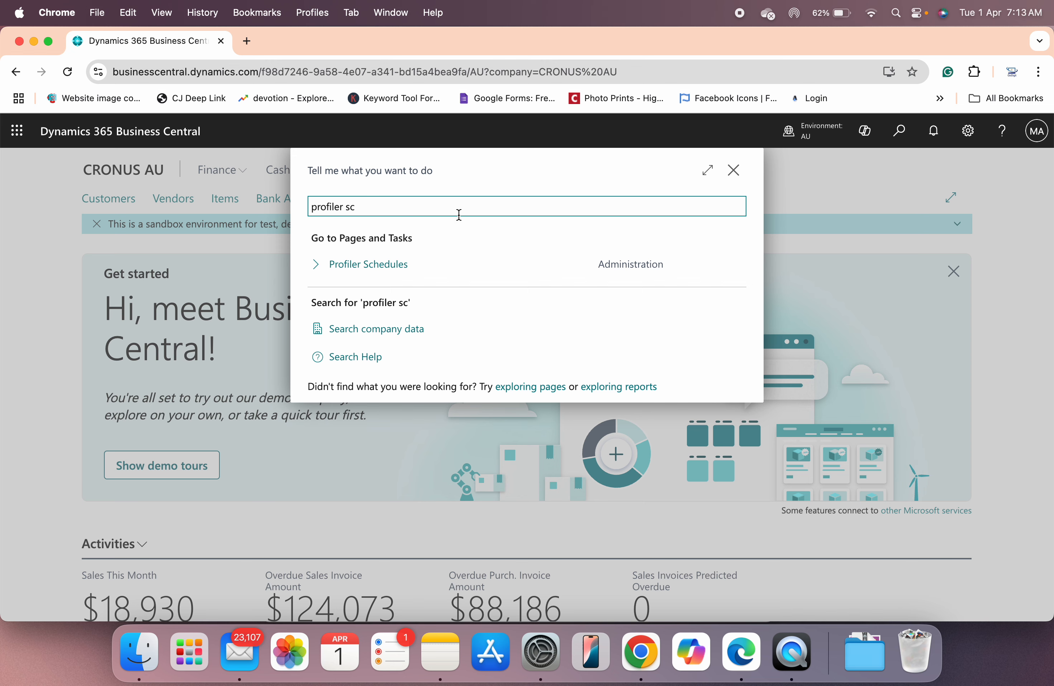
pyautogui.click(390, 273)
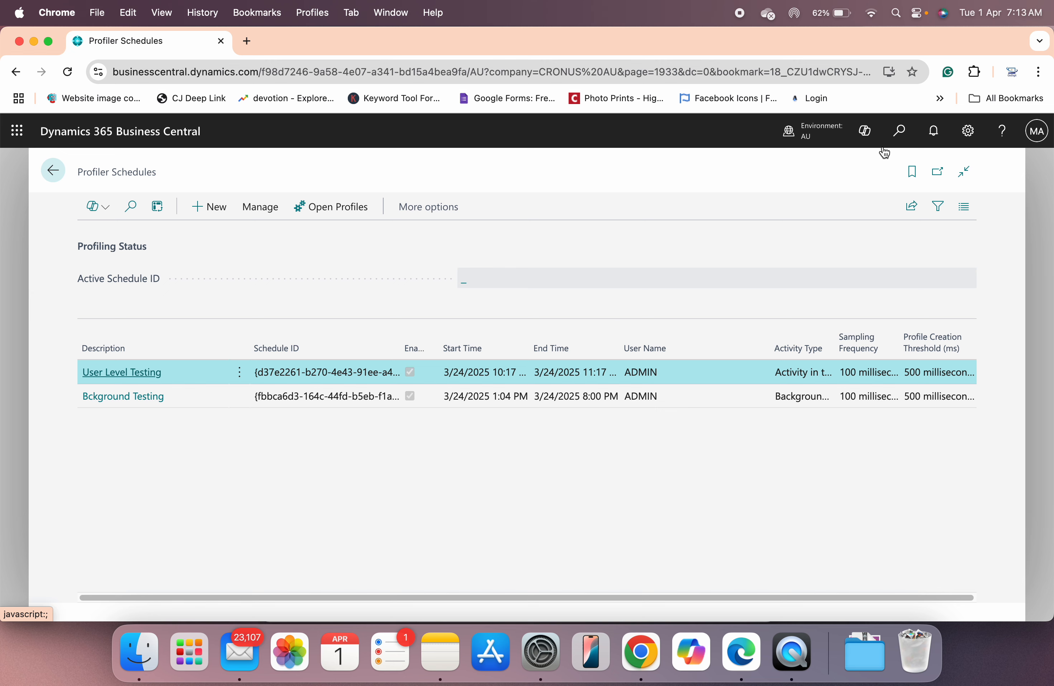
# Search for "performa", open the Performance Profiler page to view it, and return to Profiler Schedules
pyautogui.click(898, 141)
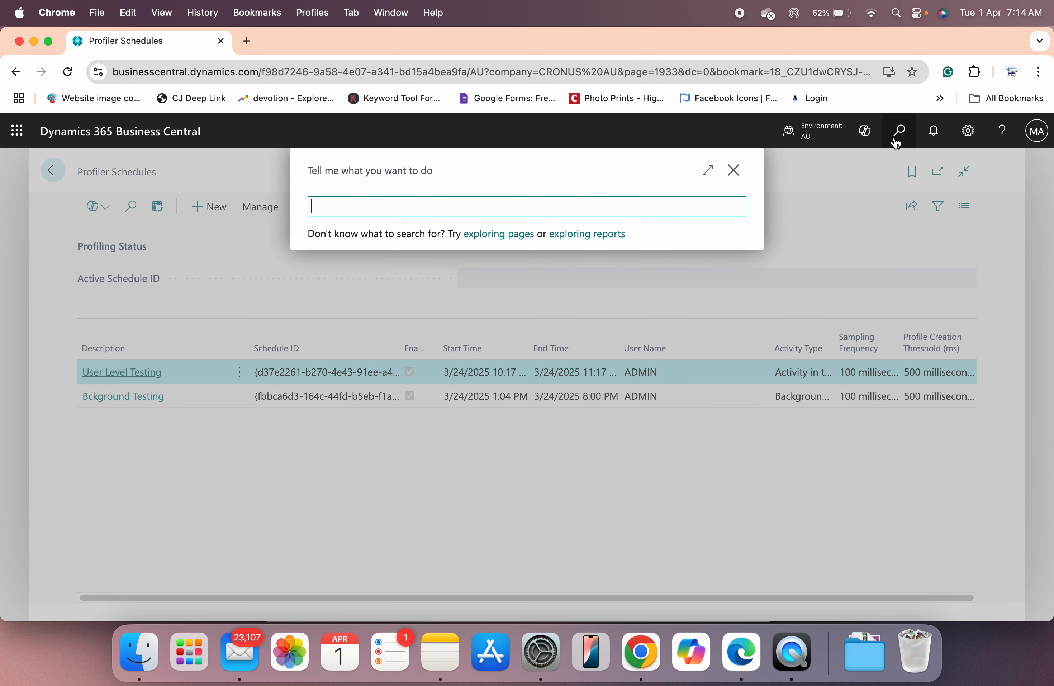
pyautogui.write('performa')
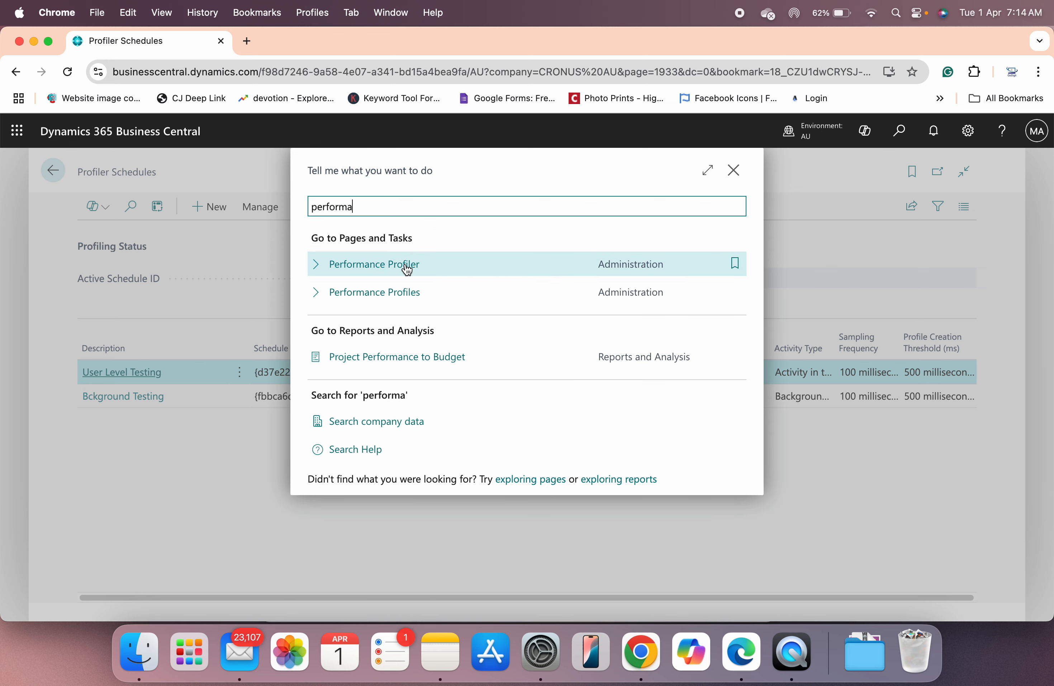
pyautogui.click(413, 267)
pyautogui.click(413, 267)
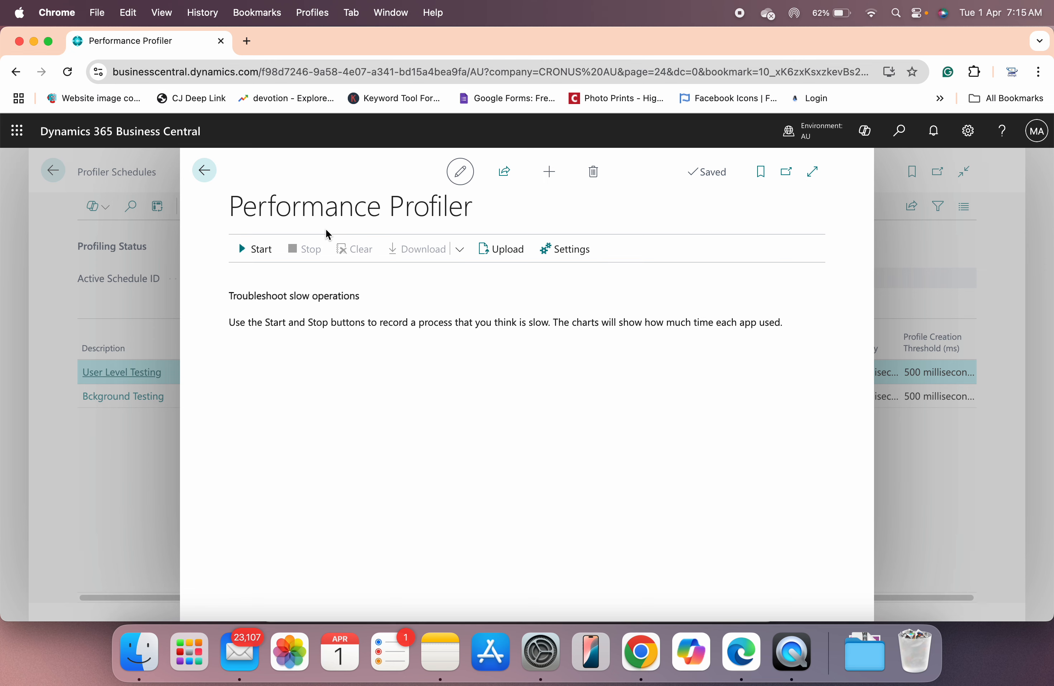
pyautogui.click(205, 170)
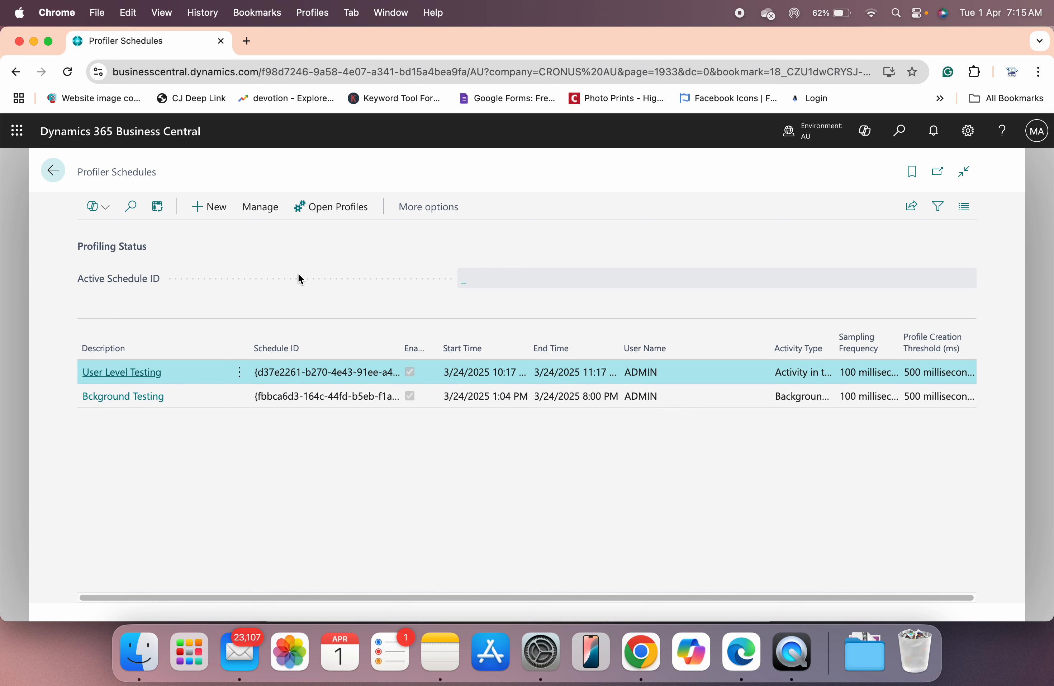
# Start a new profiler schedule and review its Enabled, Start Time, End Time and Description fields
pyautogui.click(206, 216)
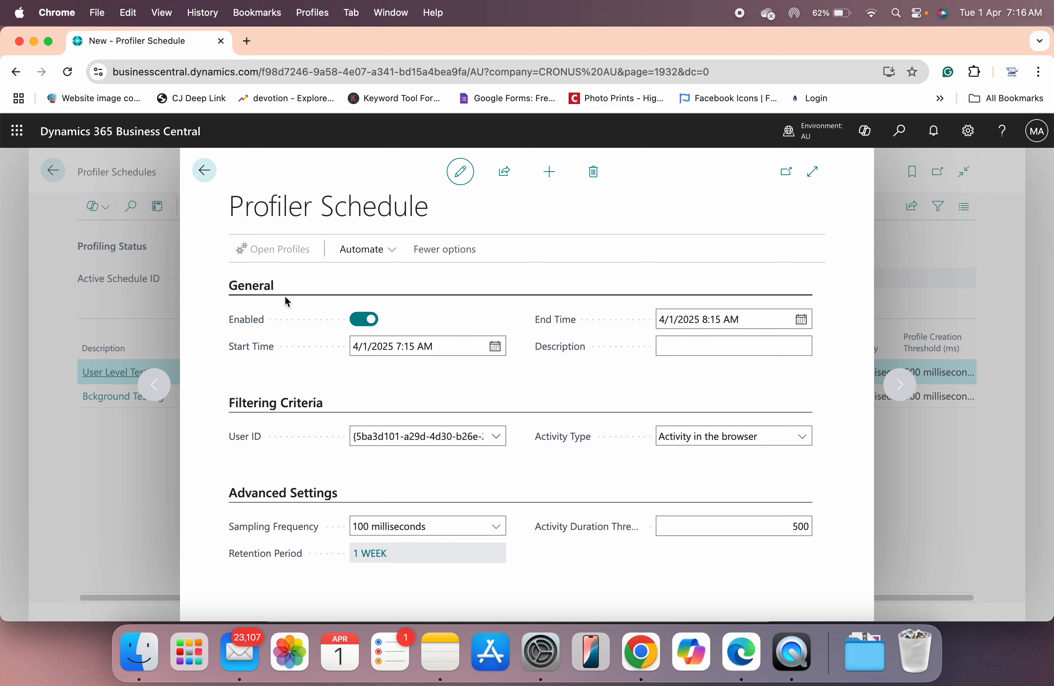
pyautogui.moveTo(252, 324)
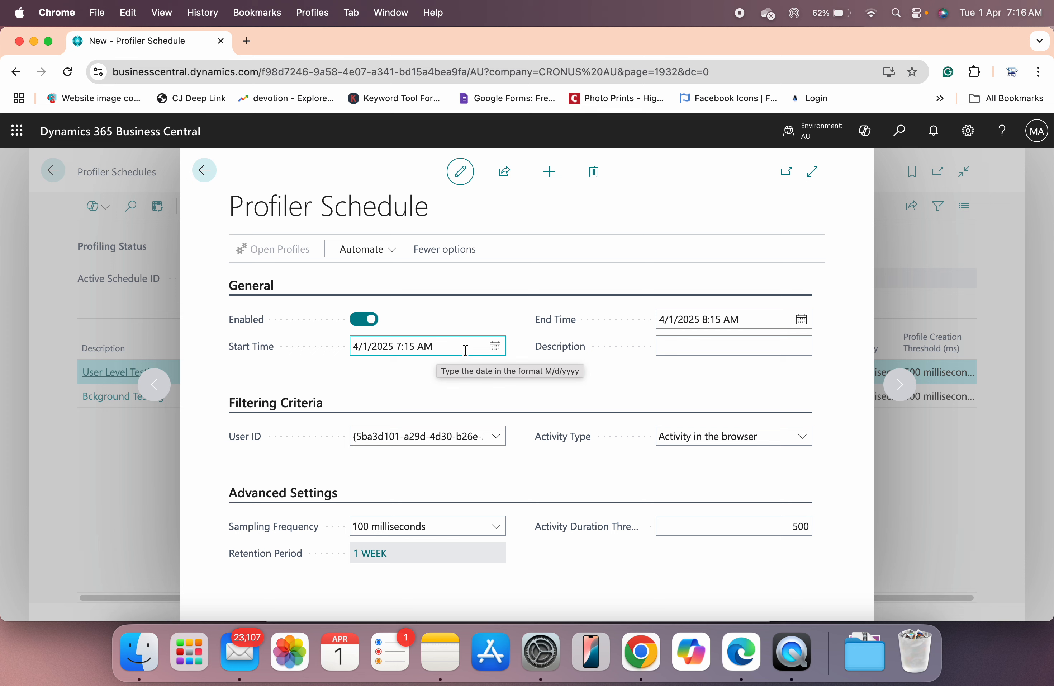
pyautogui.click(494, 352)
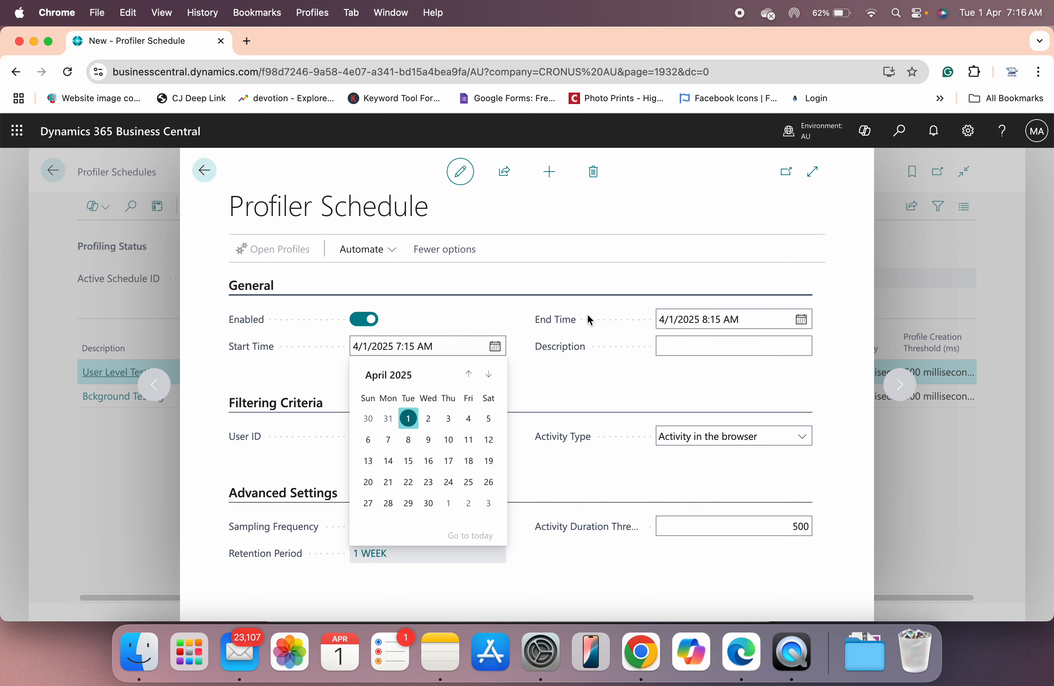
pyautogui.click(579, 317)
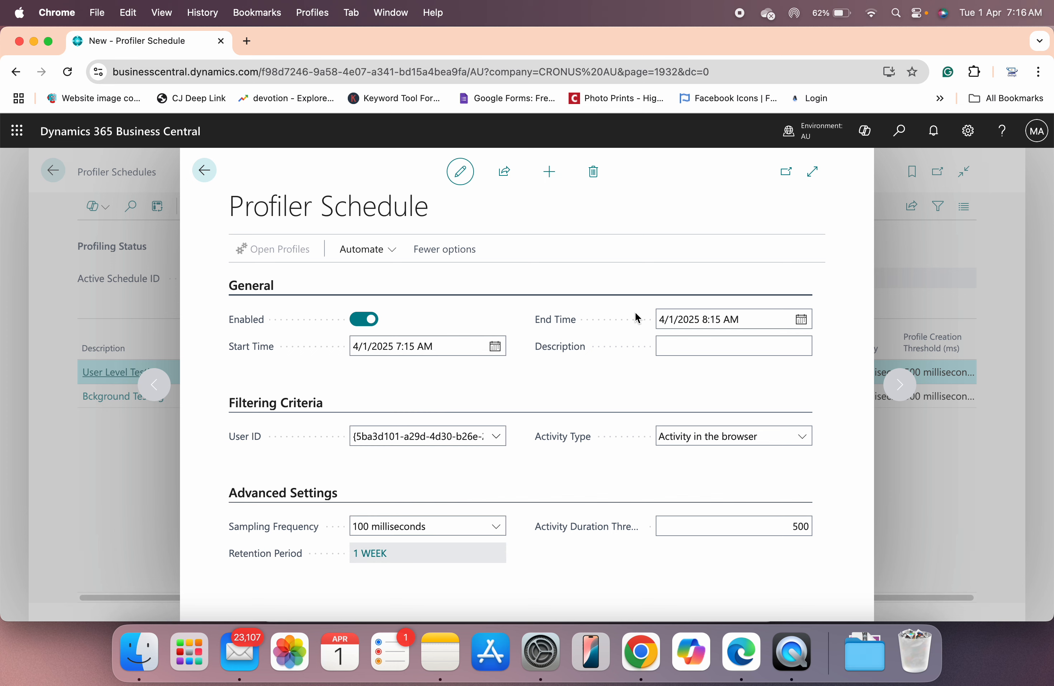
pyautogui.click(485, 347)
pyautogui.click(676, 313)
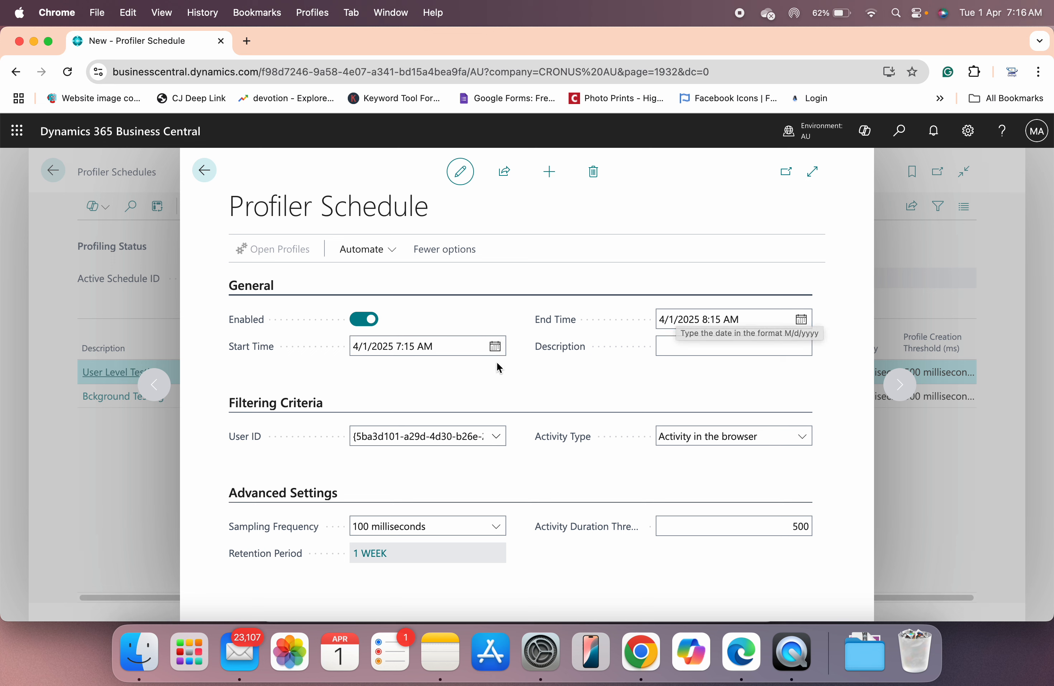
pyautogui.click(698, 340)
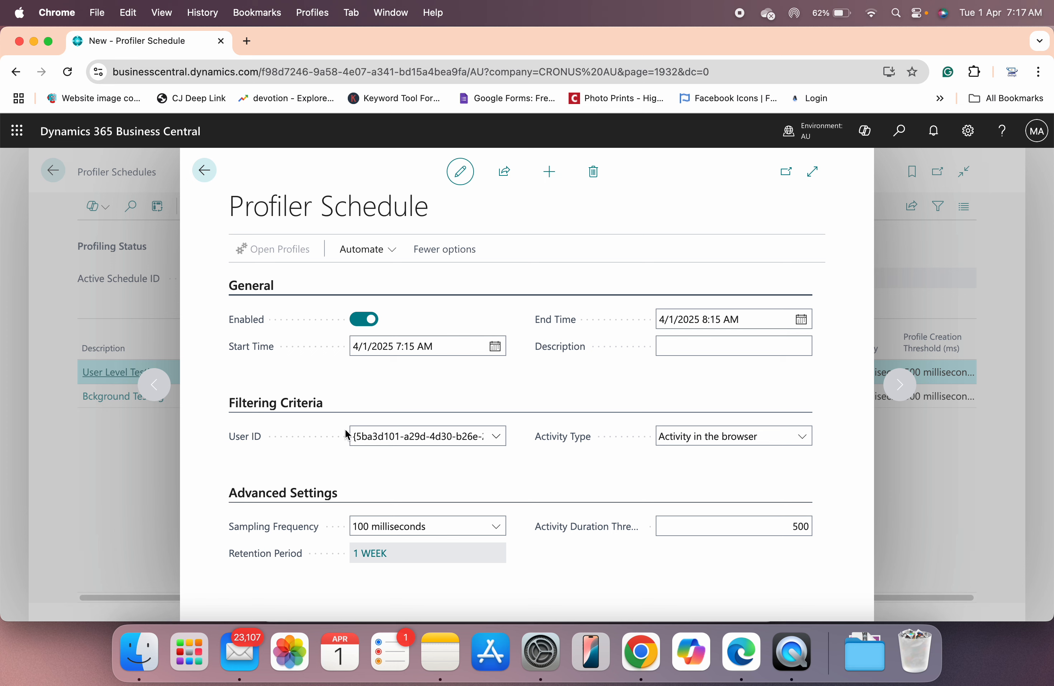
# Review the User ID and Activity Type choices on the new schedule without changing them, and return to the schedule list
pyautogui.click(493, 440)
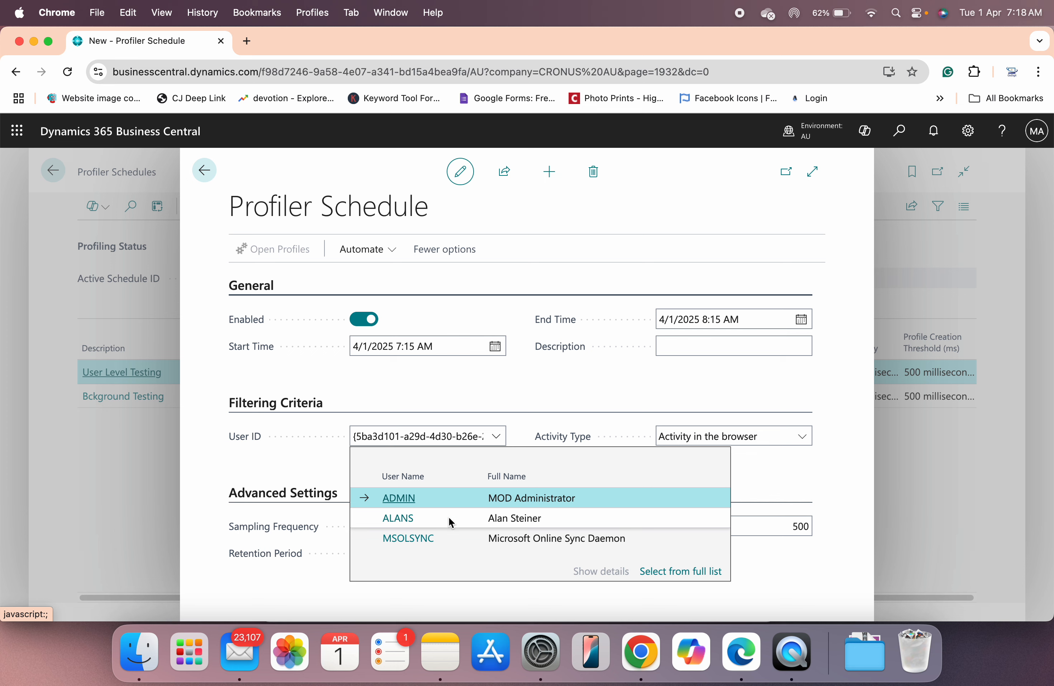
pyautogui.click(308, 461)
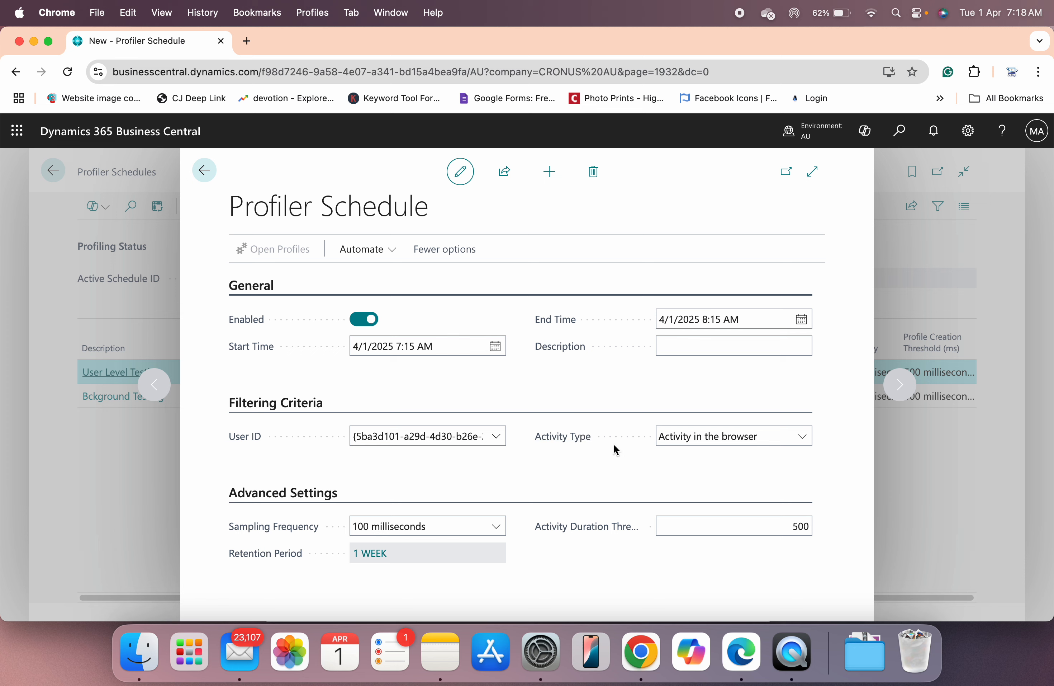
pyautogui.click(702, 438)
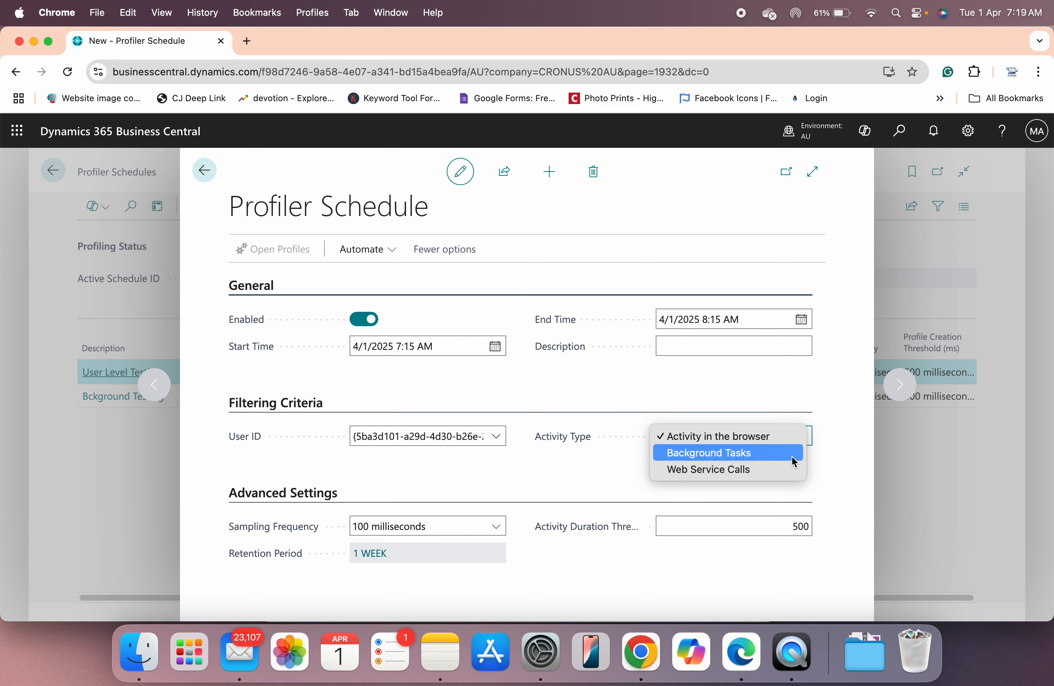
pyautogui.click(703, 436)
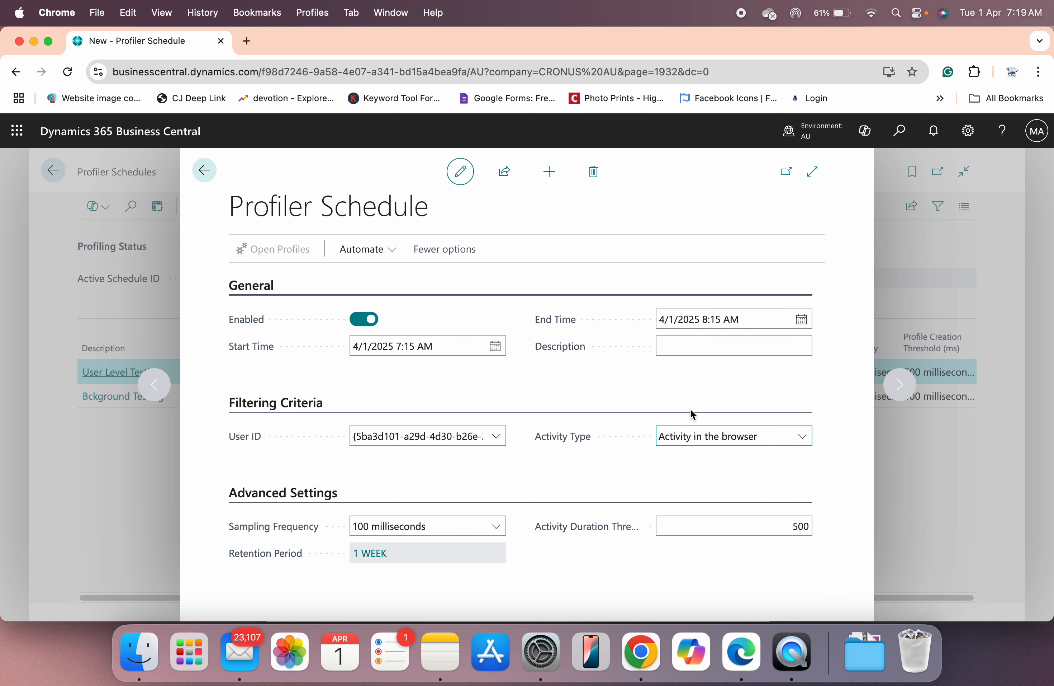
pyautogui.click(727, 436)
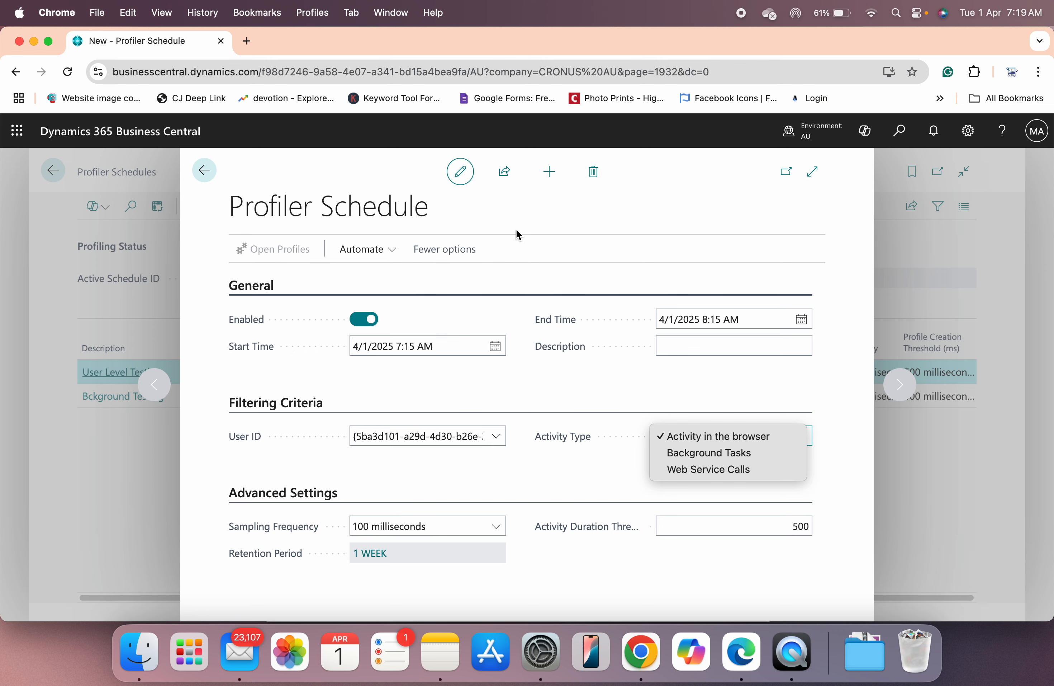
pyautogui.click(204, 179)
pyautogui.click(204, 178)
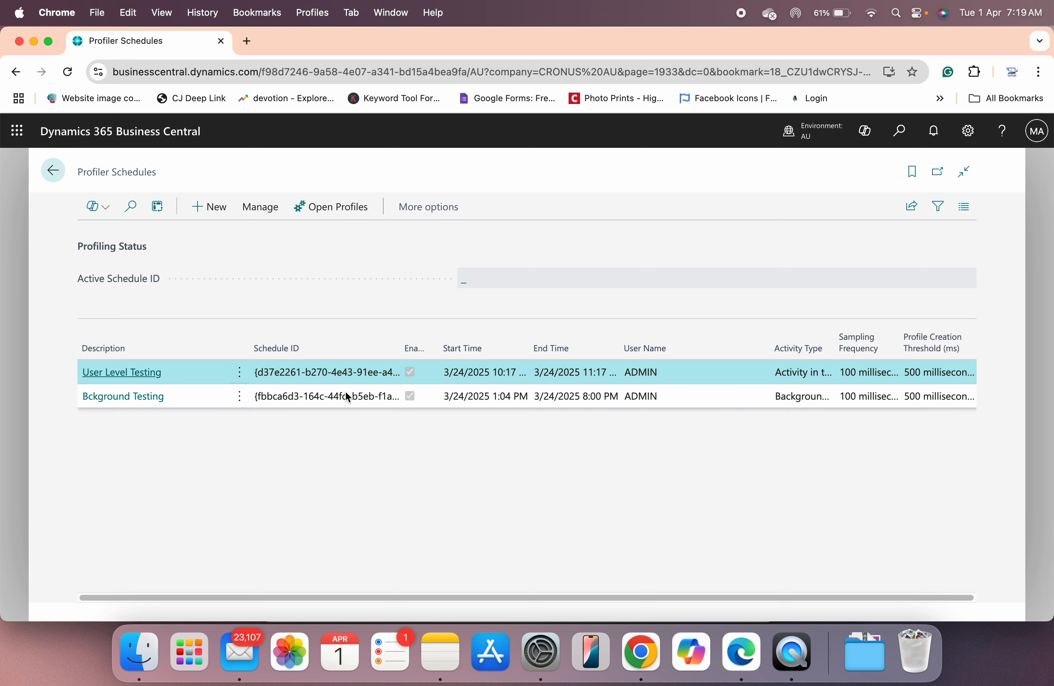
# Widen the Activity Type column in the schedule list and select the Bckground Testing schedule
pyautogui.moveTo(833, 344); pyautogui.dragTo(852, 341)
pyautogui.moveTo(852, 341); pyautogui.dragTo(886, 342)
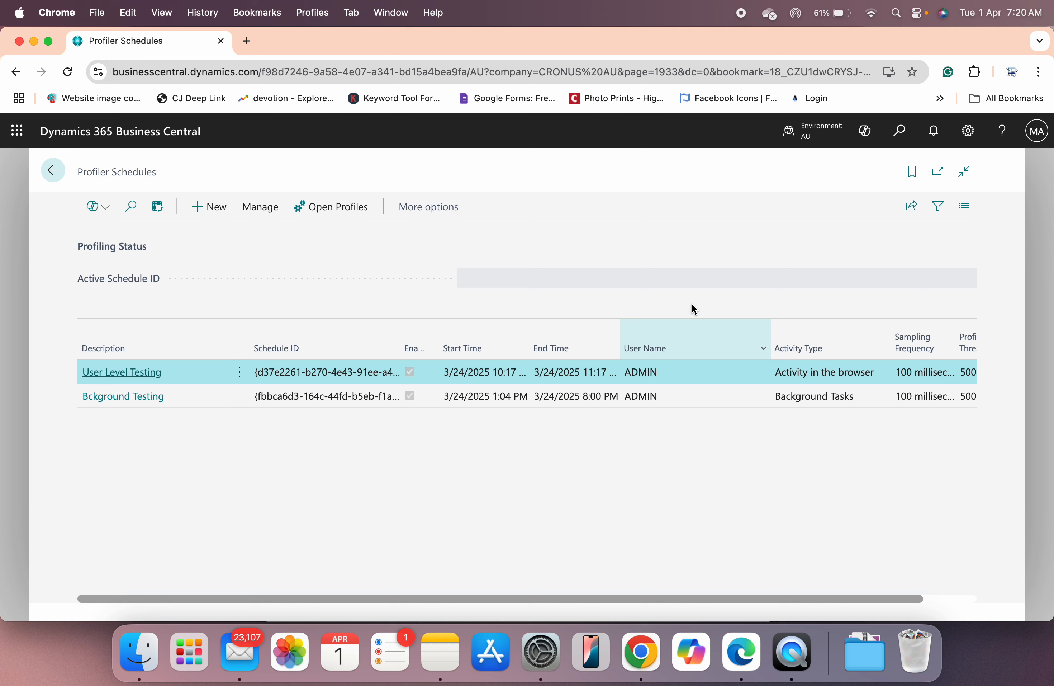
pyautogui.click(810, 400)
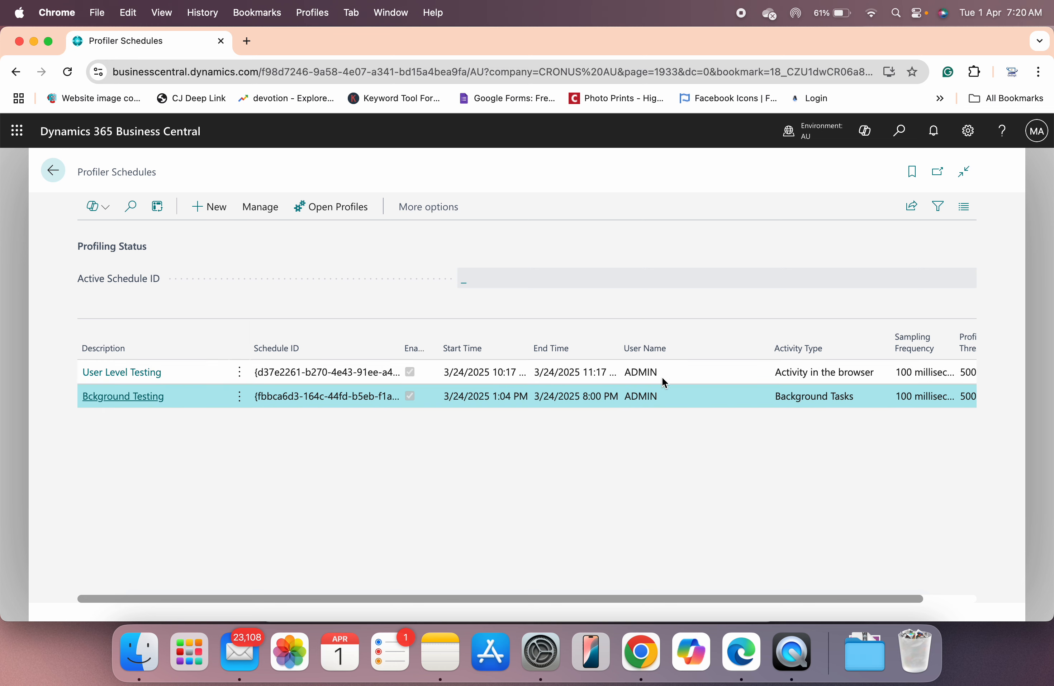
# Open the performance profiles of the User Level Testing schedule and review their activity descriptions and durations
pyautogui.click(692, 377)
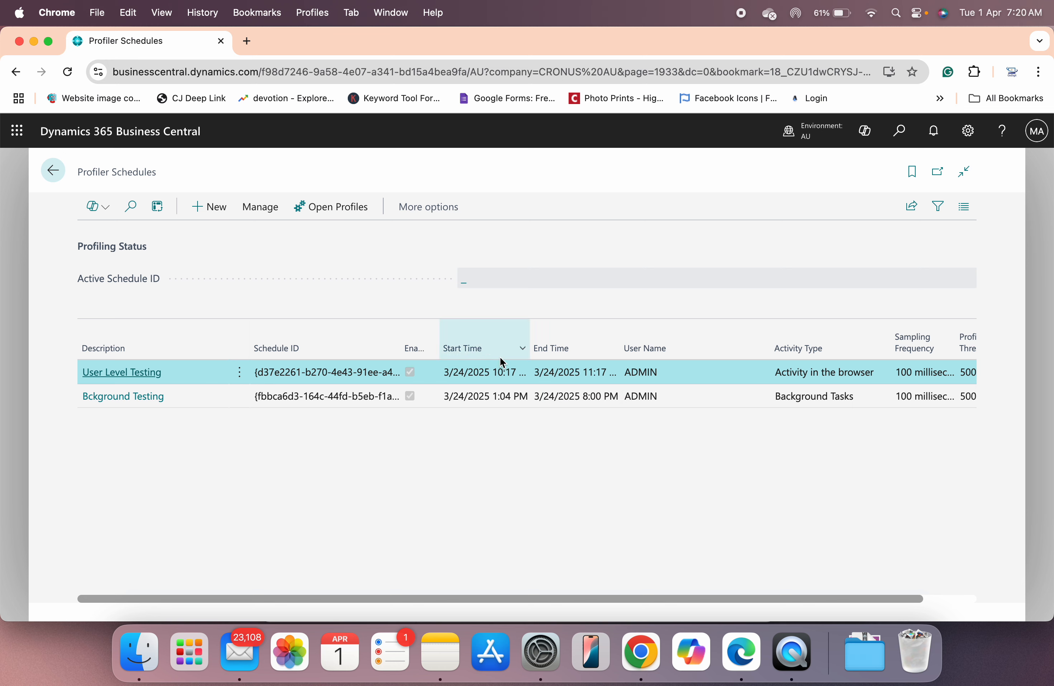
pyautogui.click(344, 221)
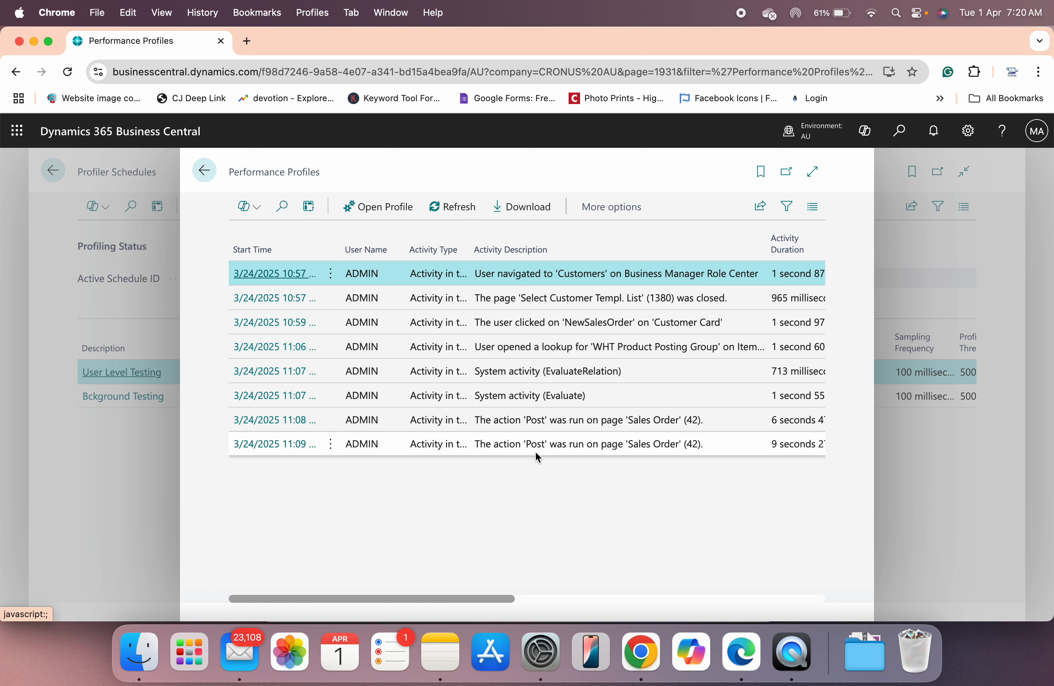
pyautogui.click(465, 601)
pyautogui.moveTo(465, 601); pyautogui.dragTo(523, 602)
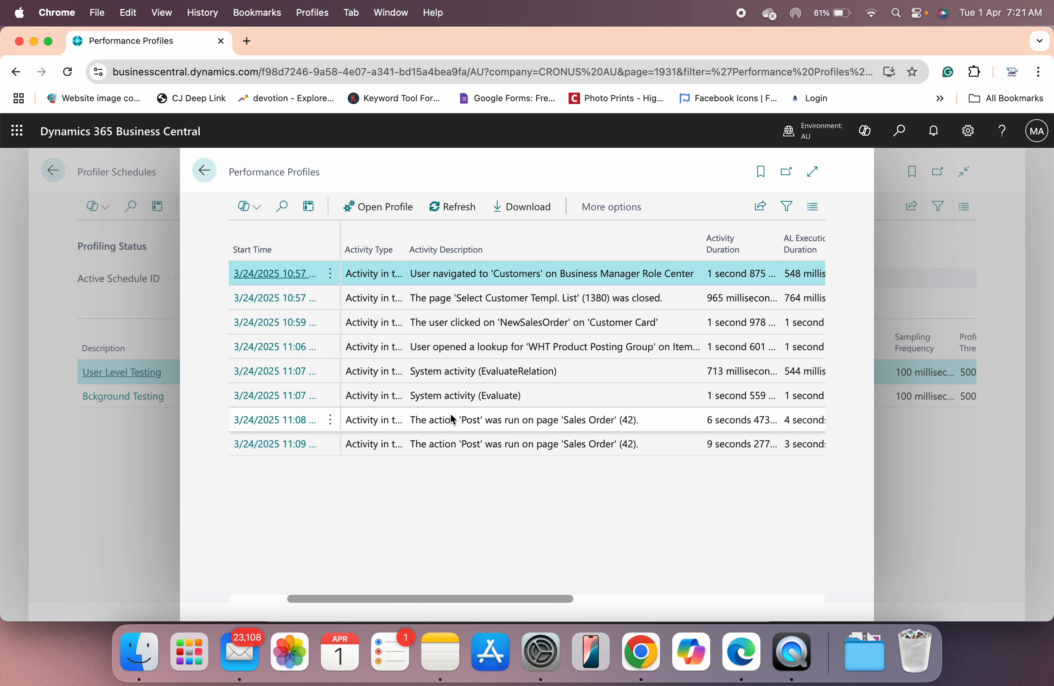
# Open the profile for navigating to Customers in Performance Profiler and turn on Show technical information
pyautogui.click(366, 220)
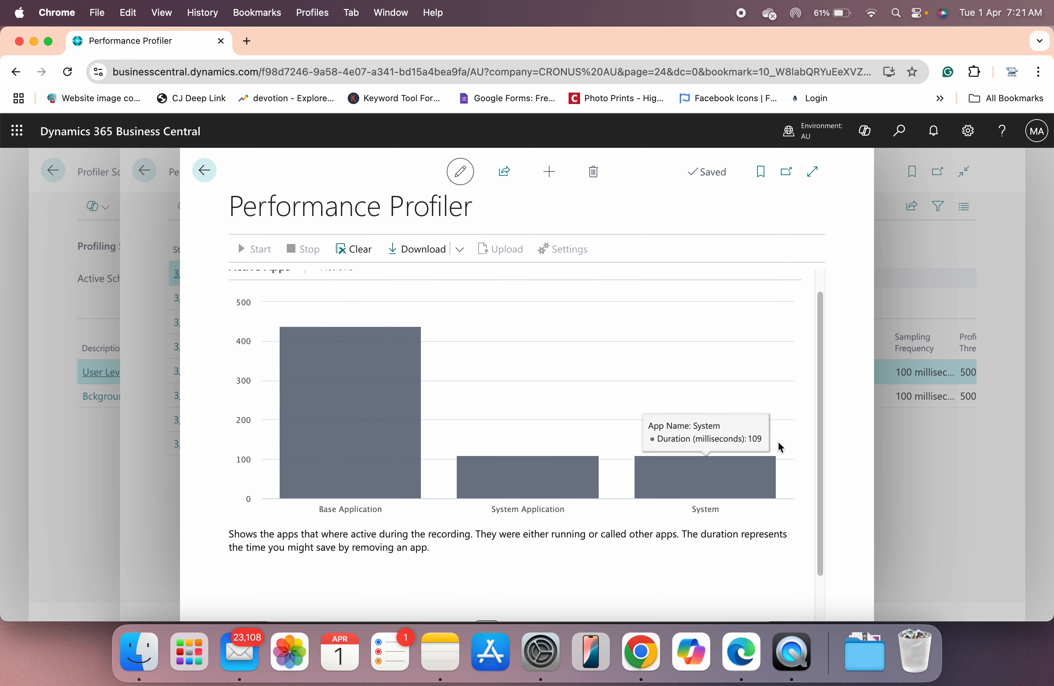
pyautogui.click(493, 576)
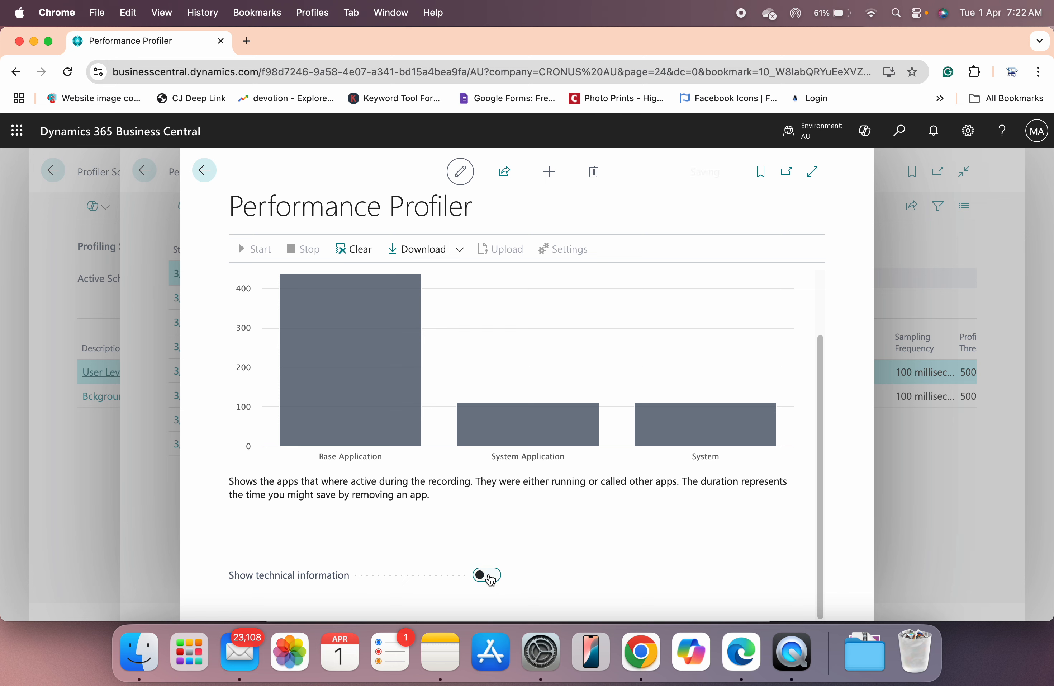
pyautogui.scroll(-3, 591, 540)
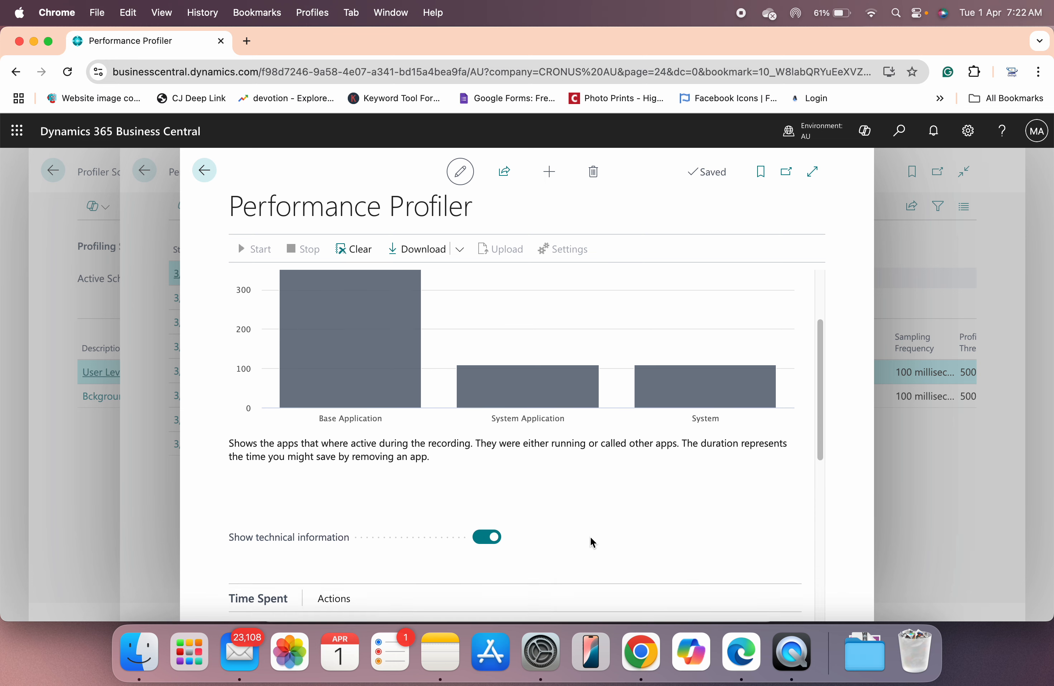
pyautogui.scroll(-8, 592, 541)
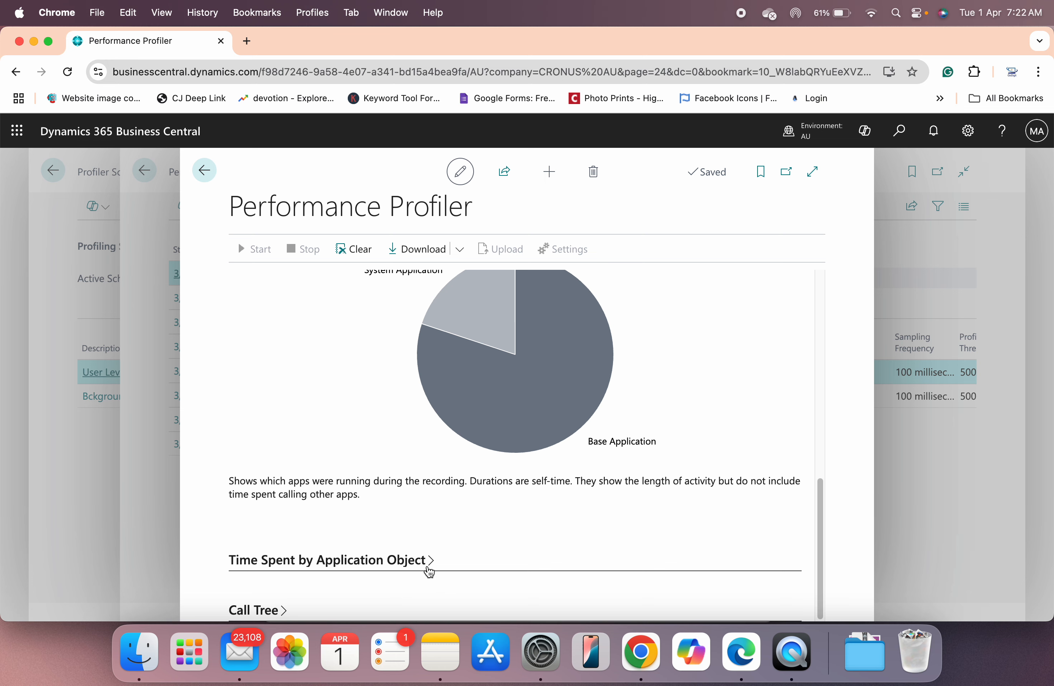
# Expand the Time Spent by Application Object and Call Tree sections of the profile
pyautogui.click(429, 570)
pyautogui.scroll(-4, 471, 538)
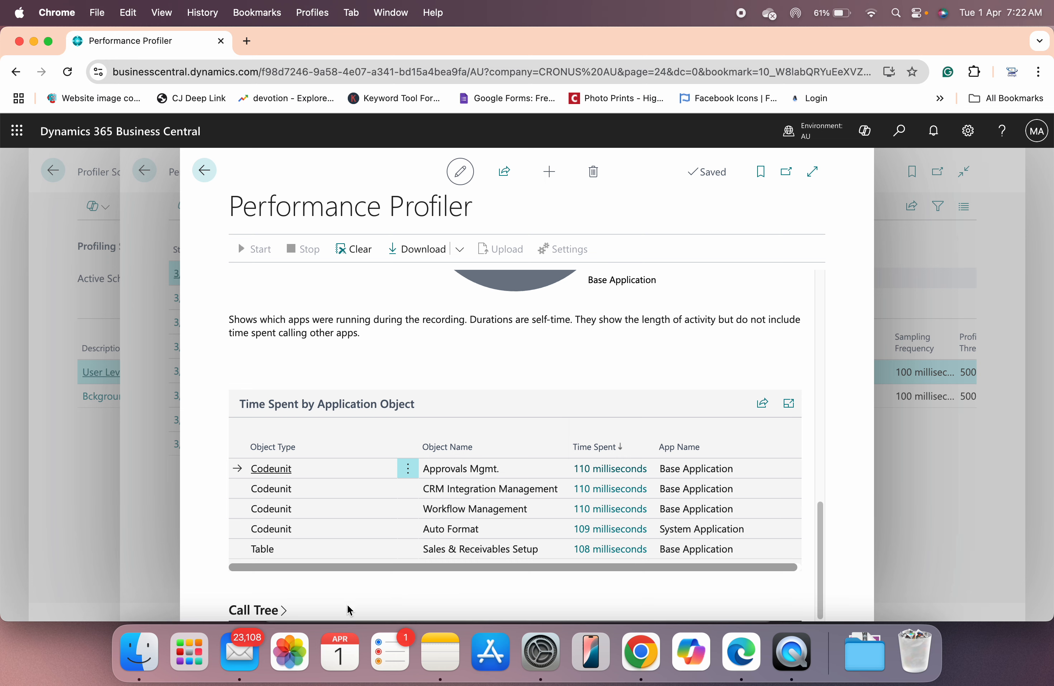
pyautogui.click(293, 614)
pyautogui.scroll(-4, 490, 530)
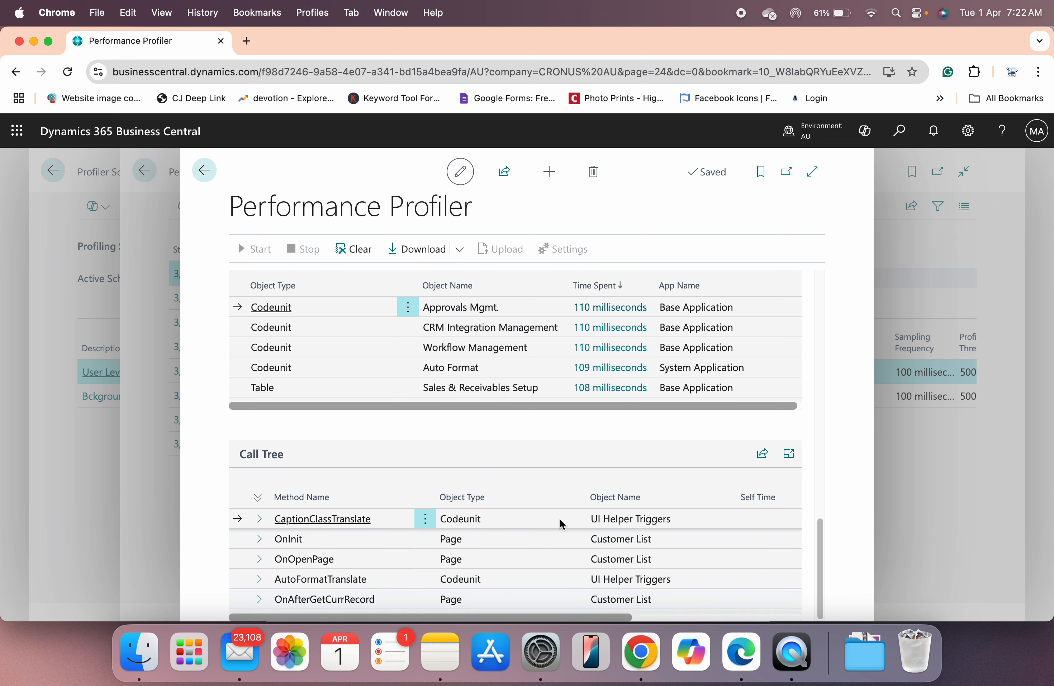
# Expand OnInit and its nested workflow management method in the Call Tree, review the calls, and return to Profiler Schedules
pyautogui.click(259, 539)
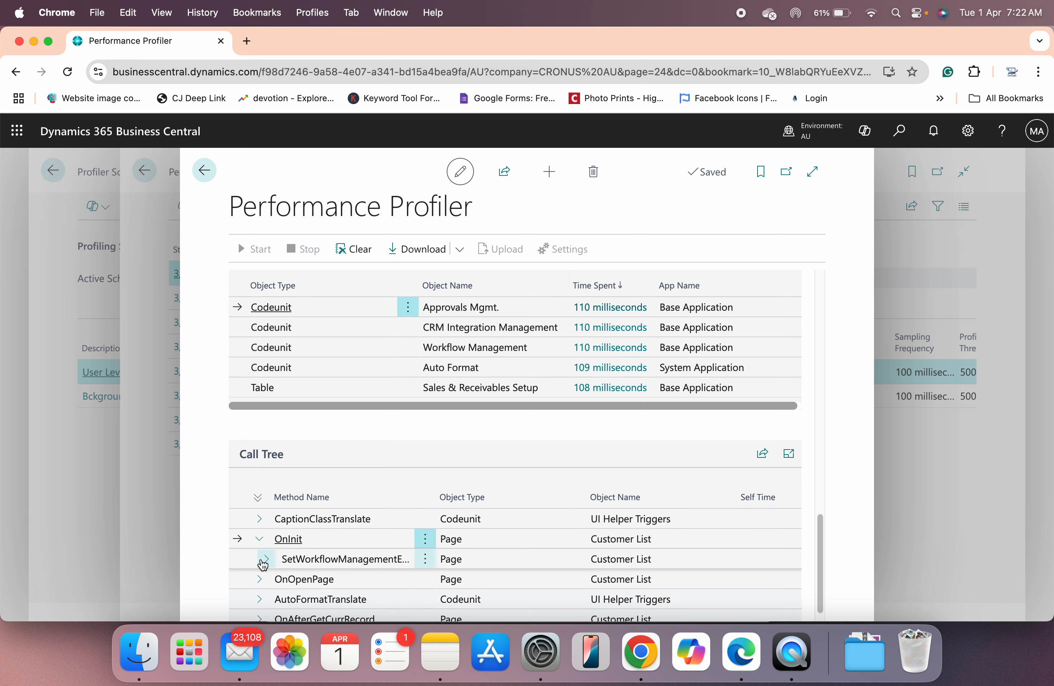
pyautogui.click(266, 560)
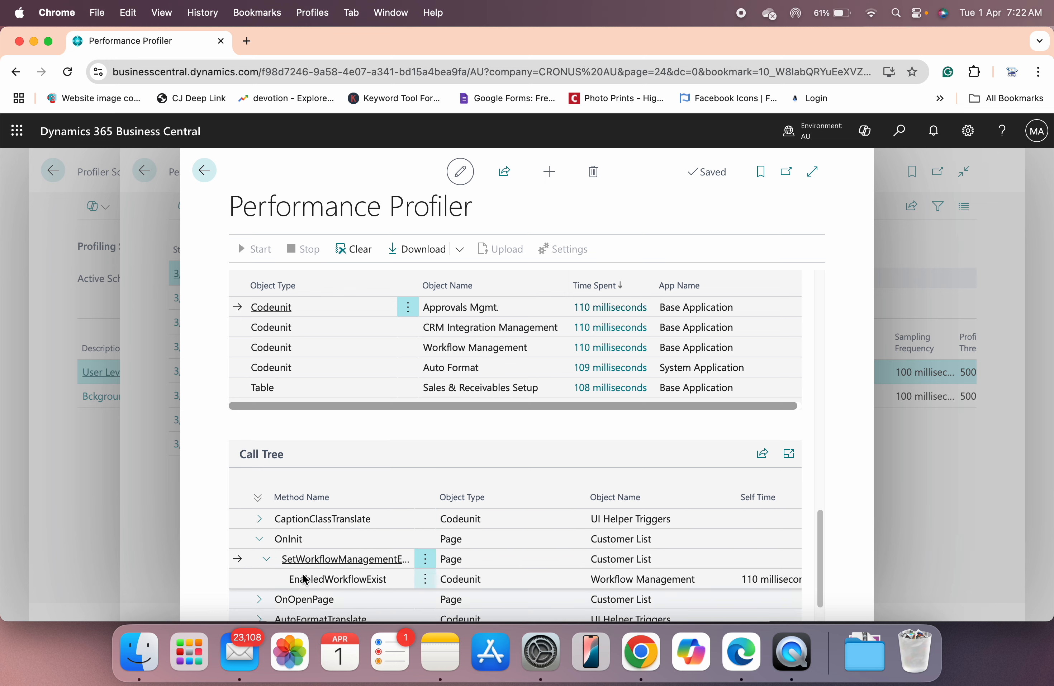
pyautogui.scroll(-2, 464, 547)
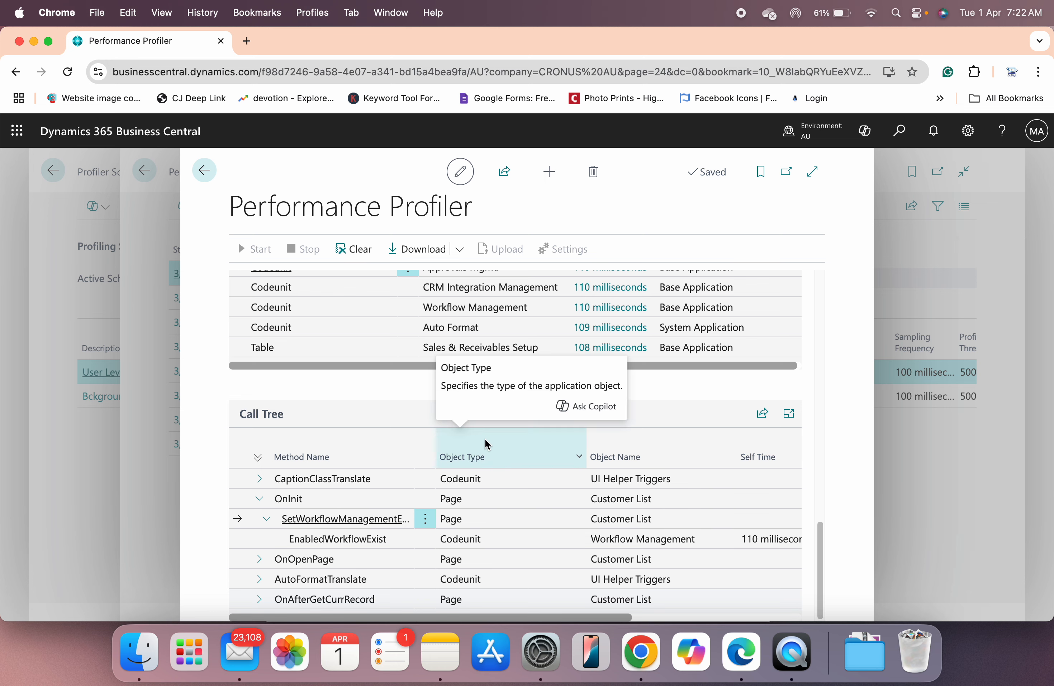
pyautogui.click(205, 170)
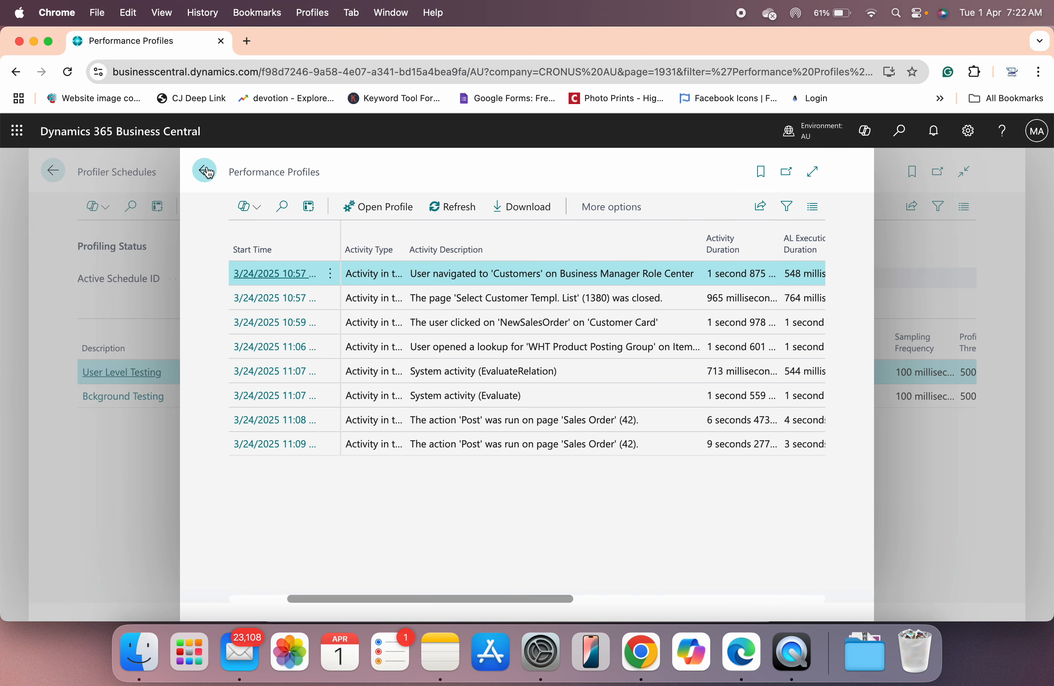
pyautogui.click(205, 170)
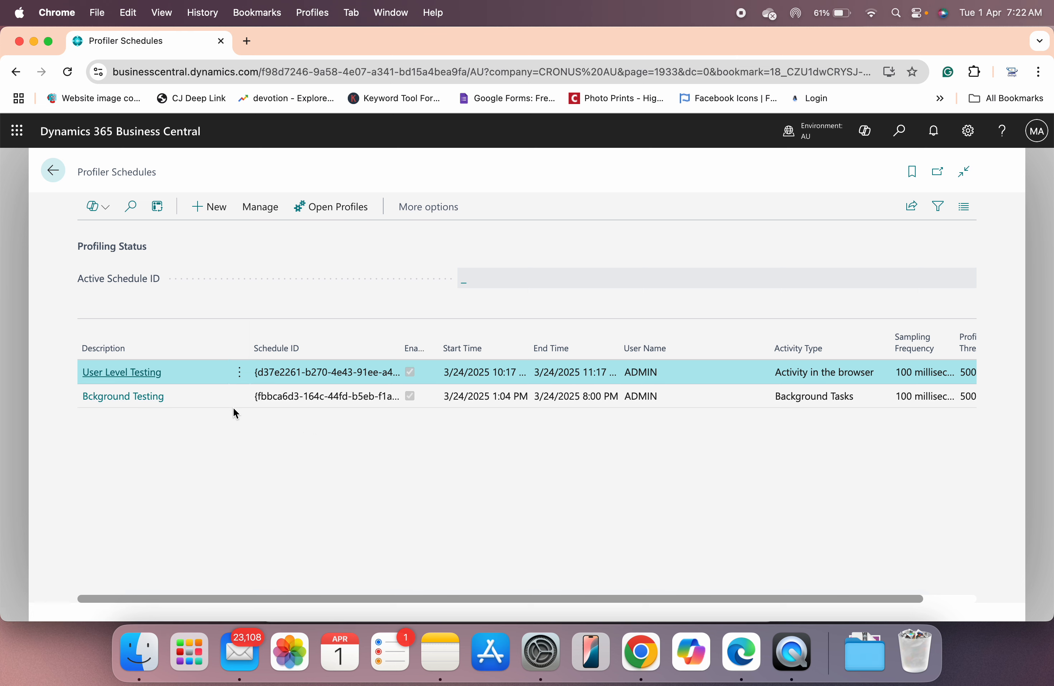
# Open the performance profiles of the Bckground Testing schedule and widen the Activity Description column
pyautogui.click(225, 399)
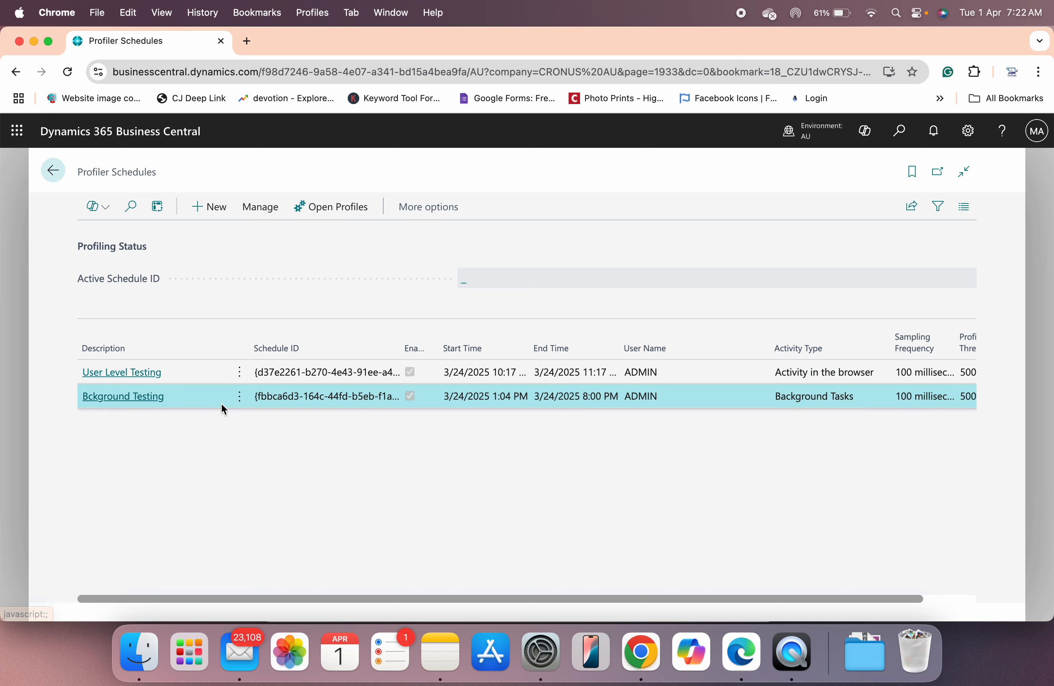
pyautogui.click(313, 210)
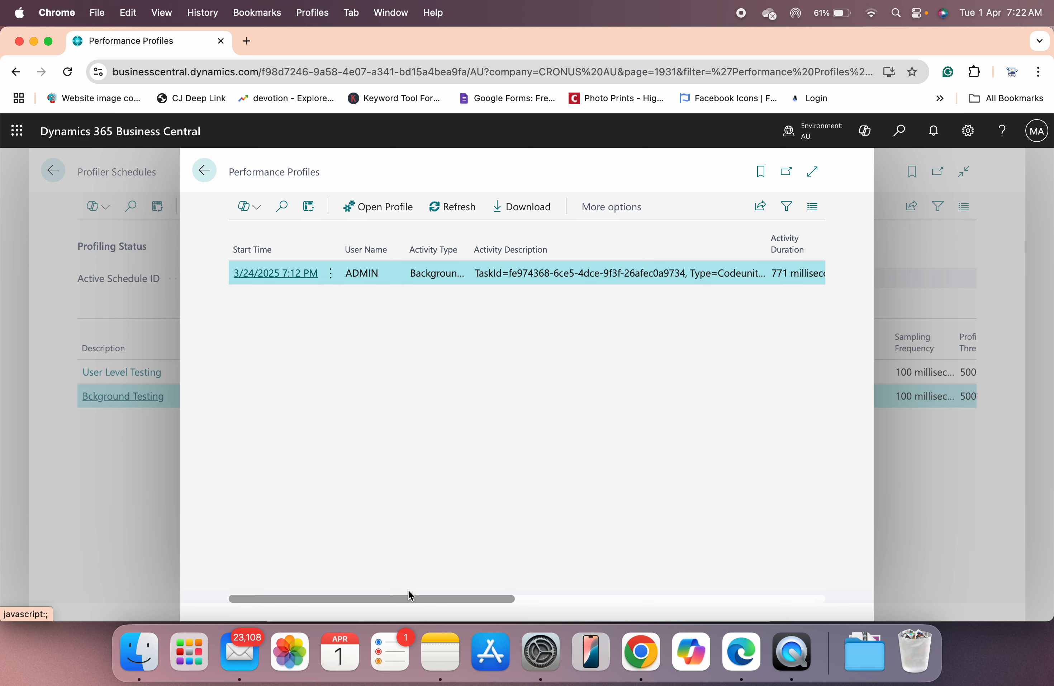
pyautogui.moveTo(417, 601); pyautogui.dragTo(479, 608)
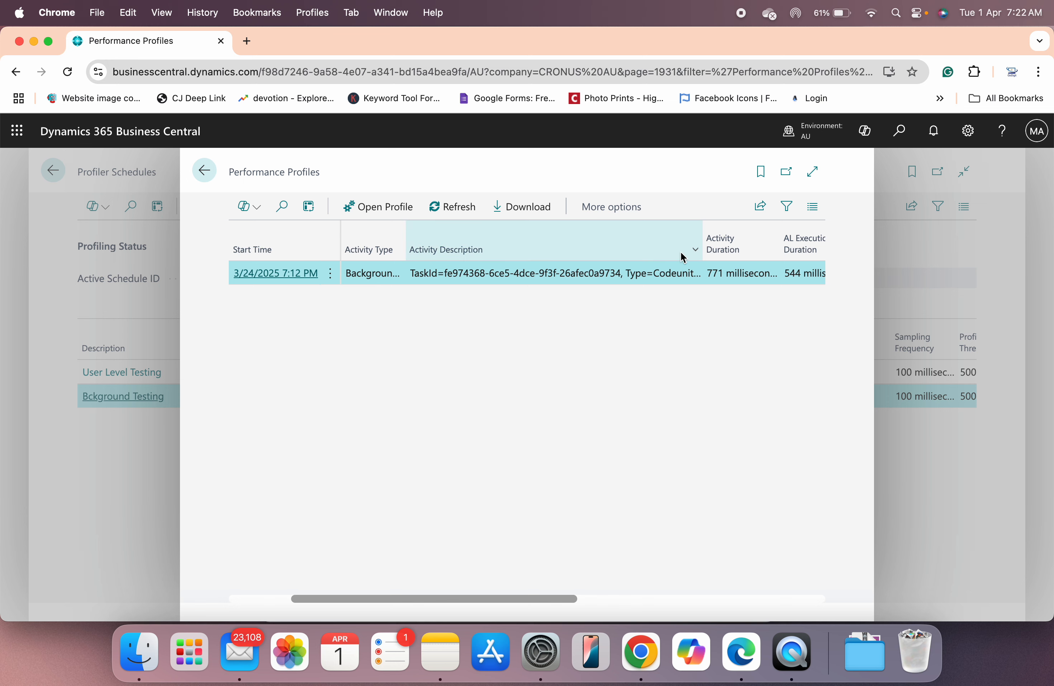
pyautogui.moveTo(701, 242); pyautogui.dragTo(751, 248)
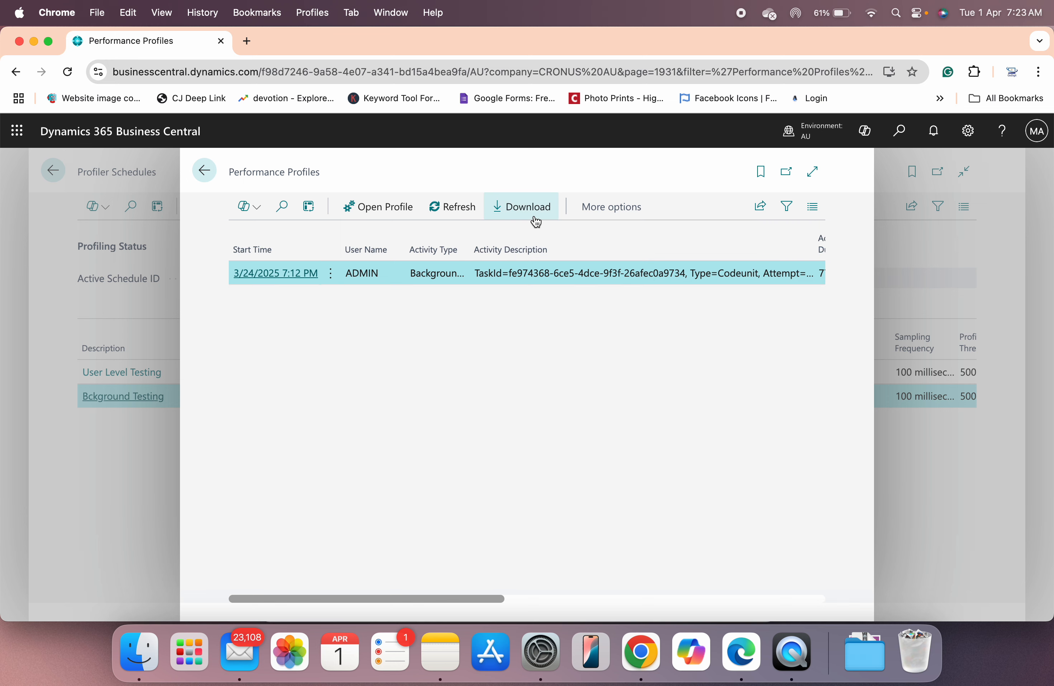
# Open the background task profile in Performance Profiler, review the Active Apps chart, and turn on Show technical information
pyautogui.click(380, 220)
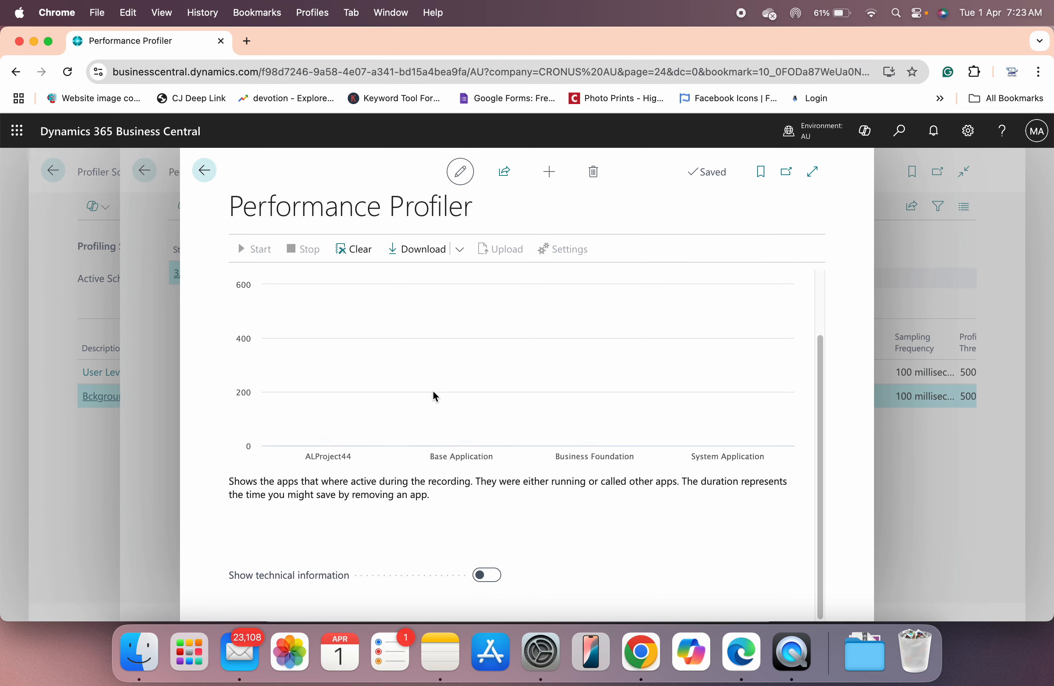
pyautogui.scroll(2, 713, 452)
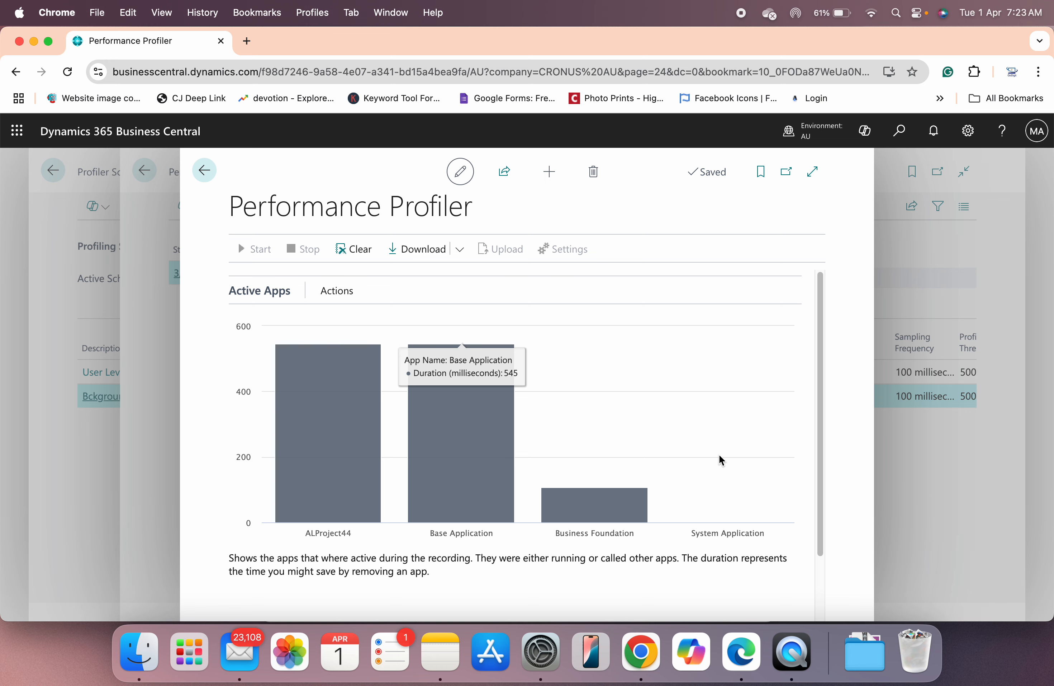
pyautogui.scroll(-2, 663, 447)
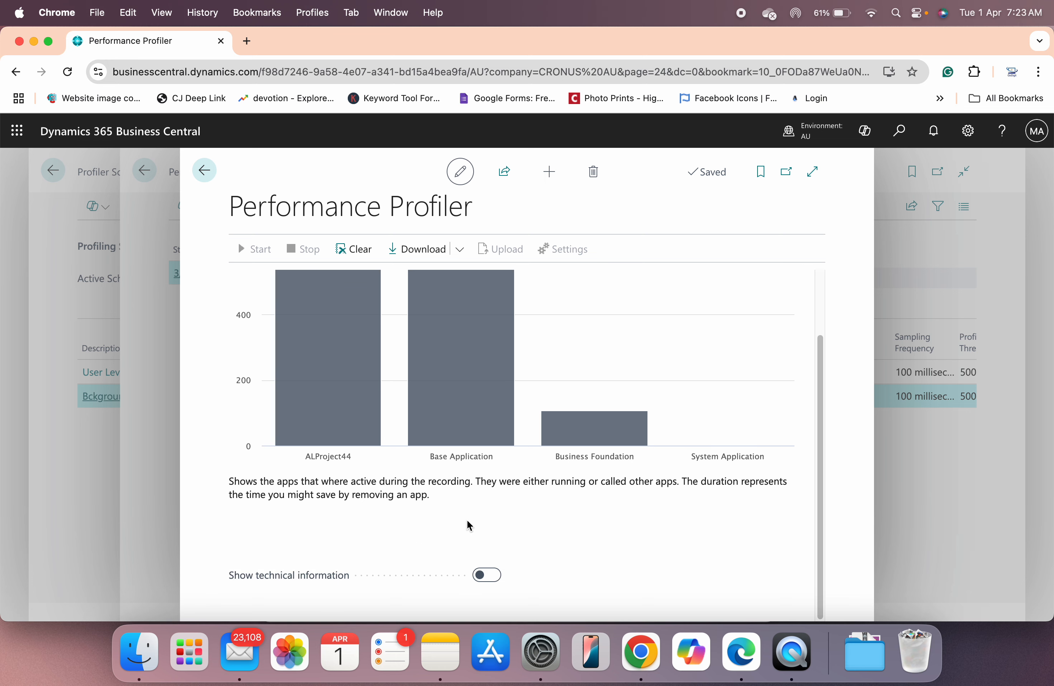
pyautogui.click(487, 575)
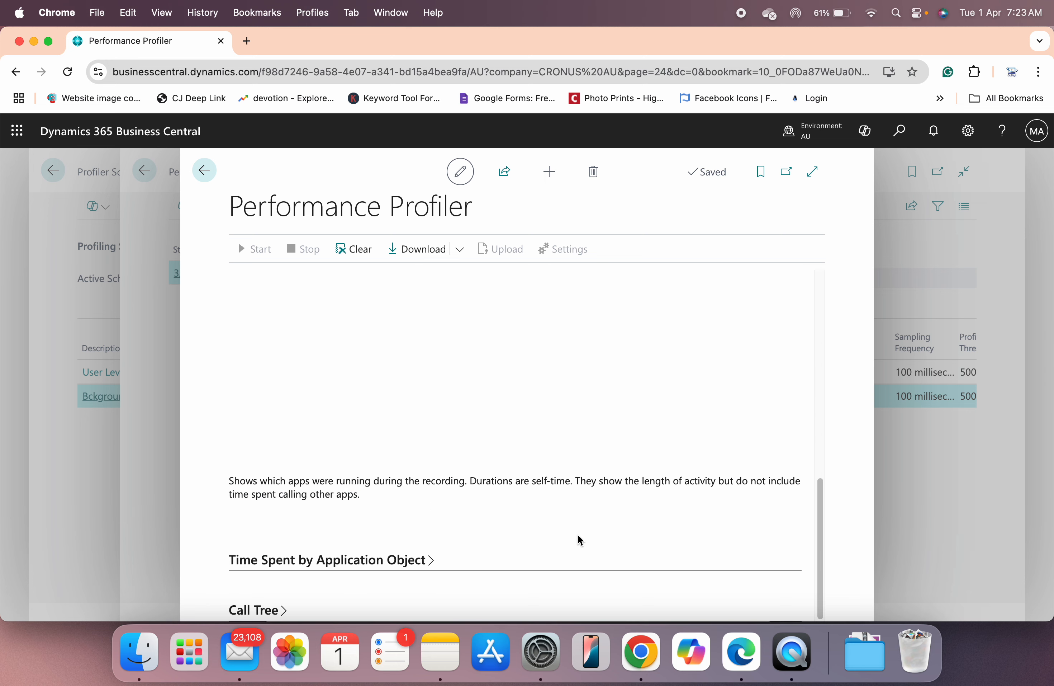
# Expand Time Spent by Application Object, review the time spent per object, and return to Profiler Schedules
pyautogui.click(407, 559)
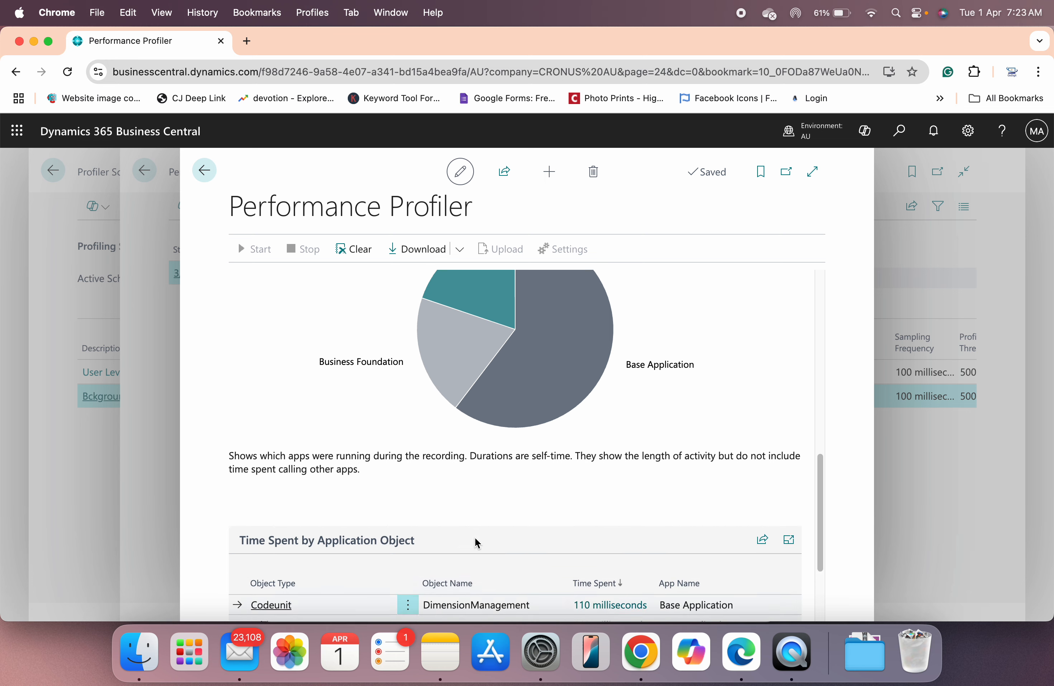
pyautogui.scroll(-3, 477, 542)
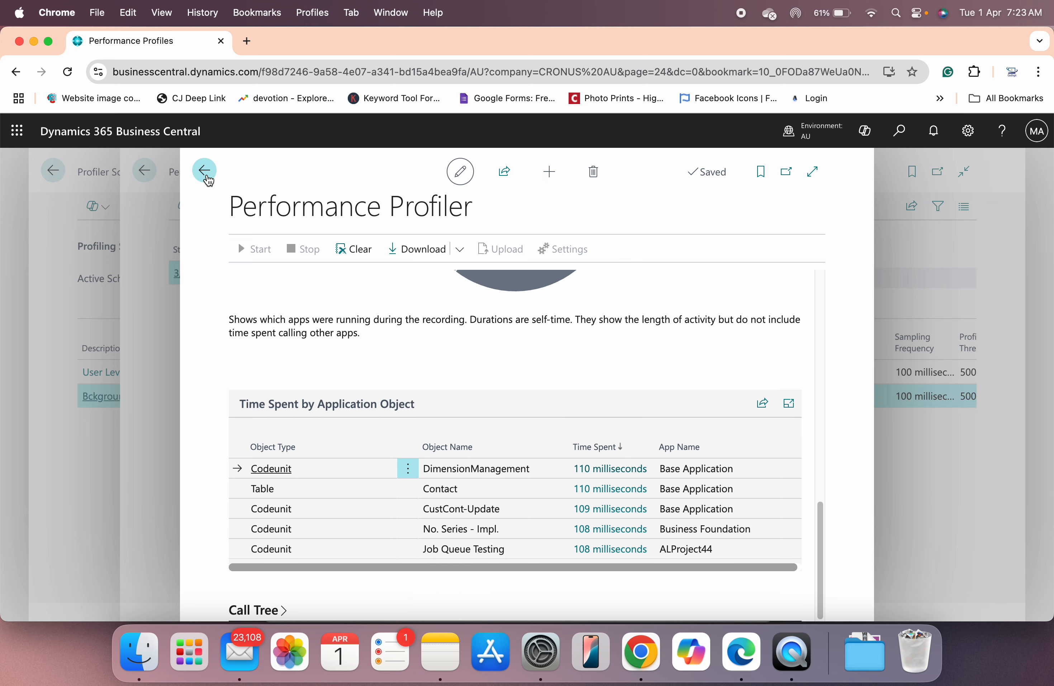
pyautogui.click(206, 171)
pyautogui.click(205, 171)
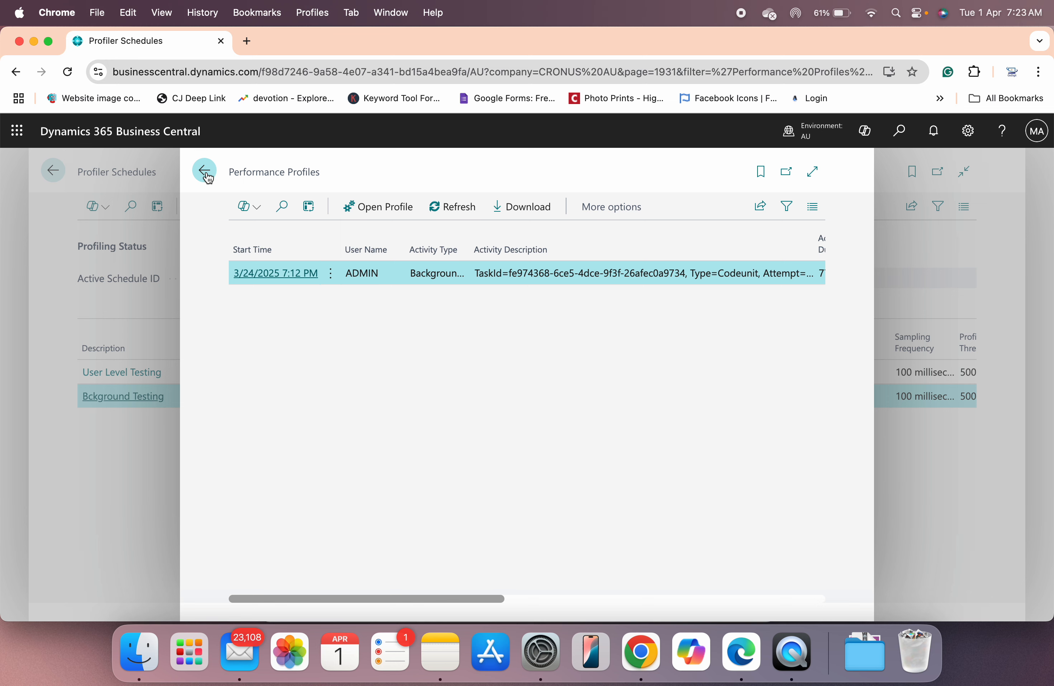